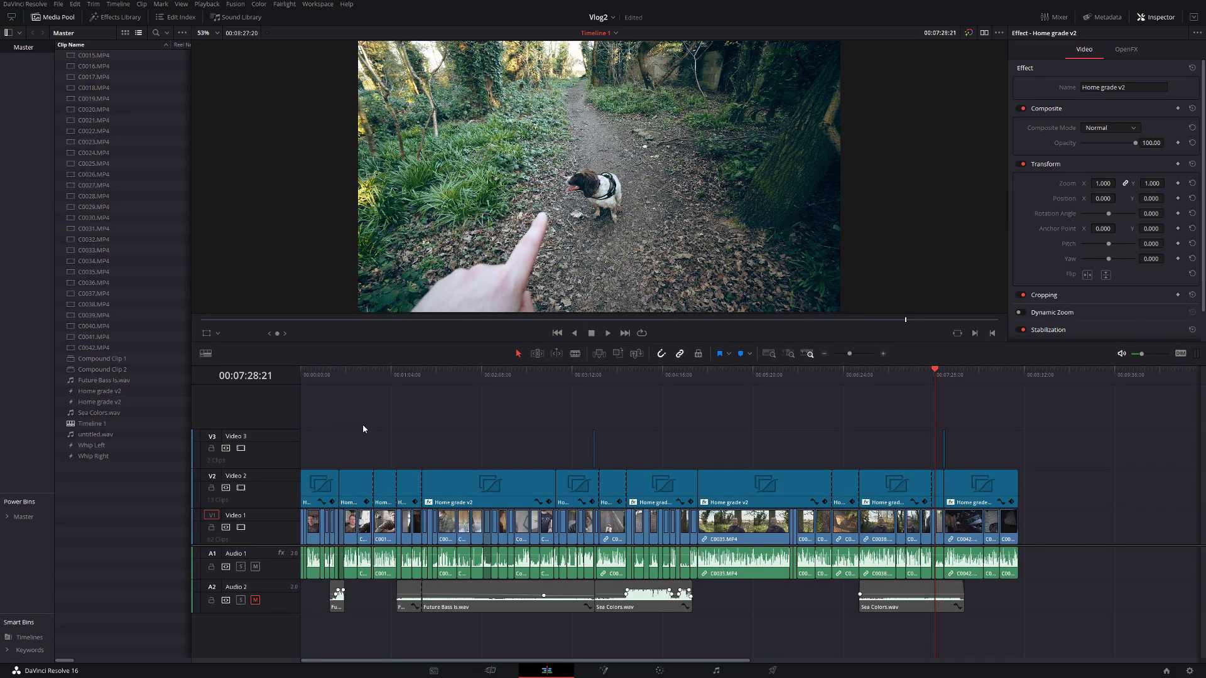
Select the Video 1 and Audio 1 clips on the timeline, then clear the selection.
drag(363, 424, 1042, 603)
drag(1045, 564, 295, 546)
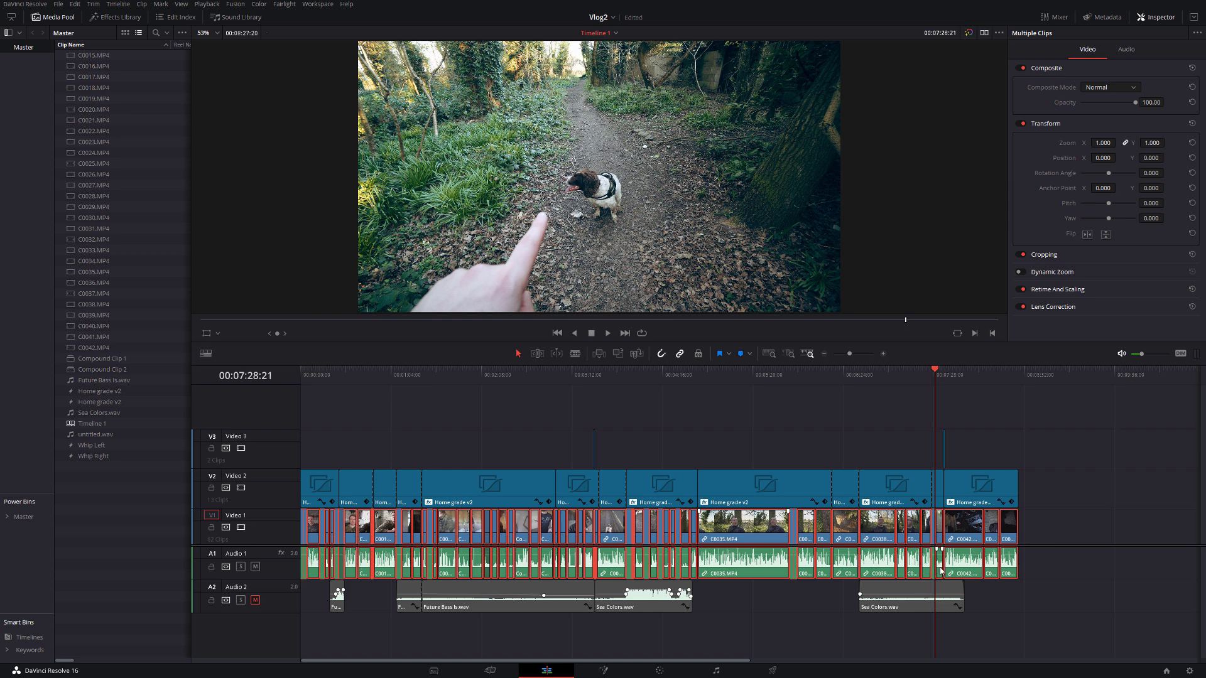
click(980, 487)
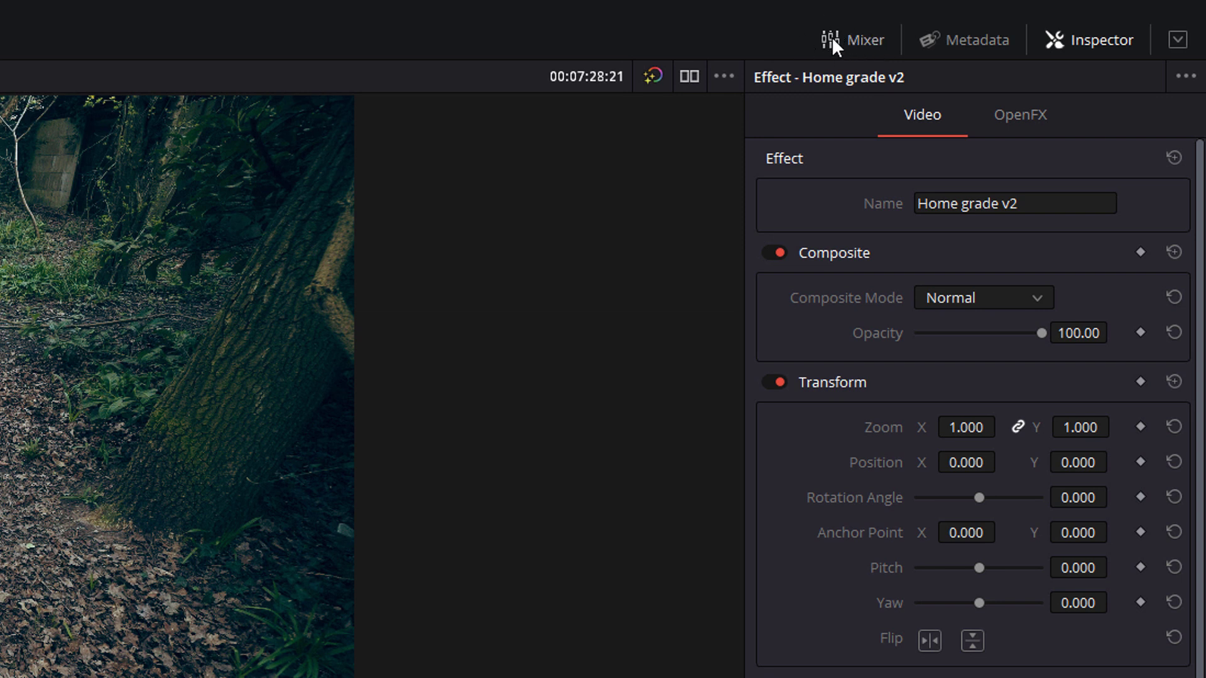
Show the audio mixer and play the dialogue from about 00:04:40.
click(856, 39)
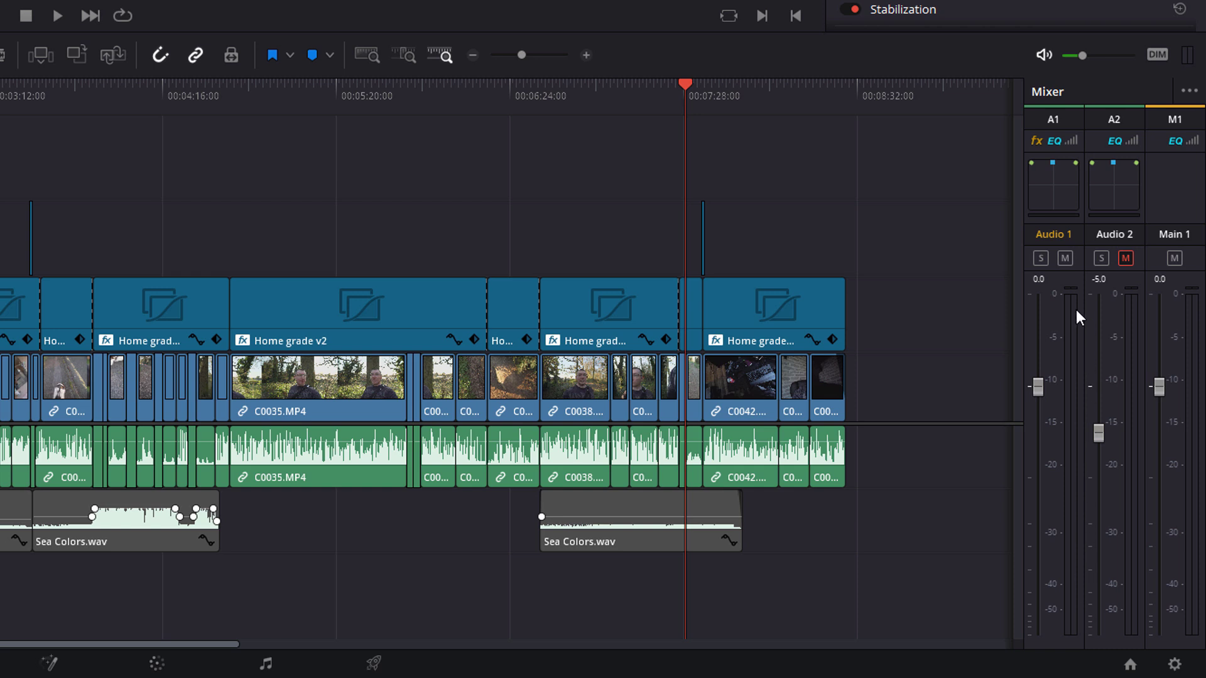
drag(348, 98, 250, 98)
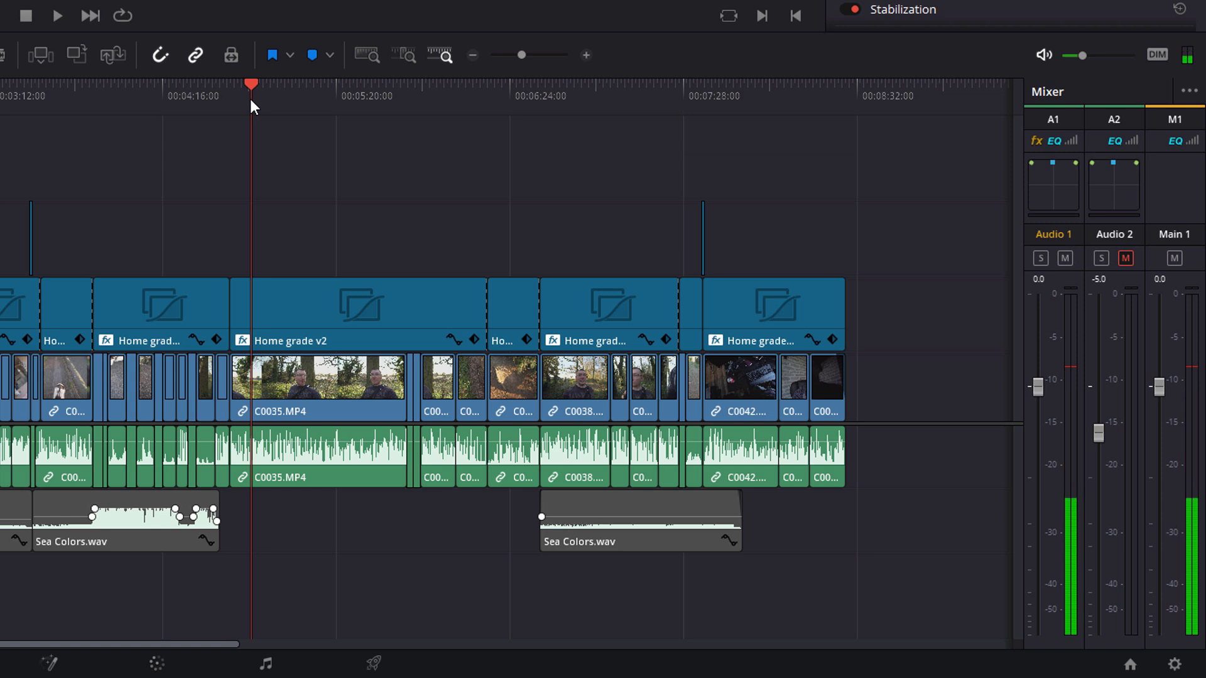
key(space)
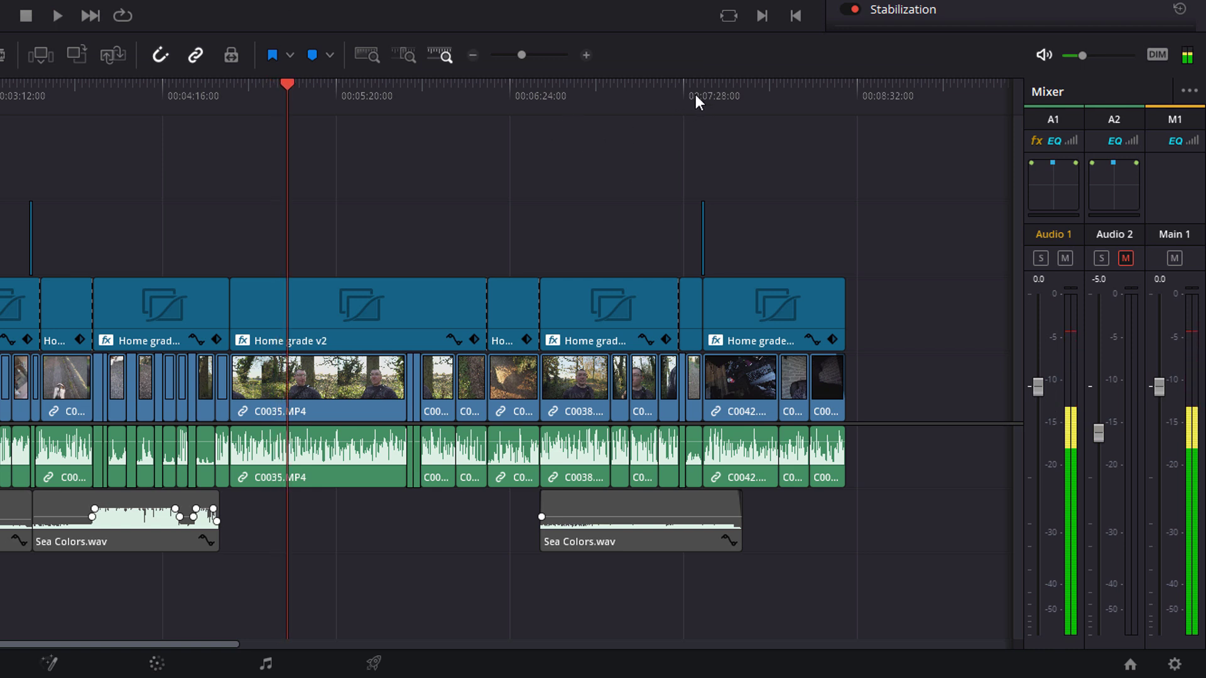
Listen to the dialogue around 00:07:26, then select clip C0042.
drag(695, 94, 688, 89)
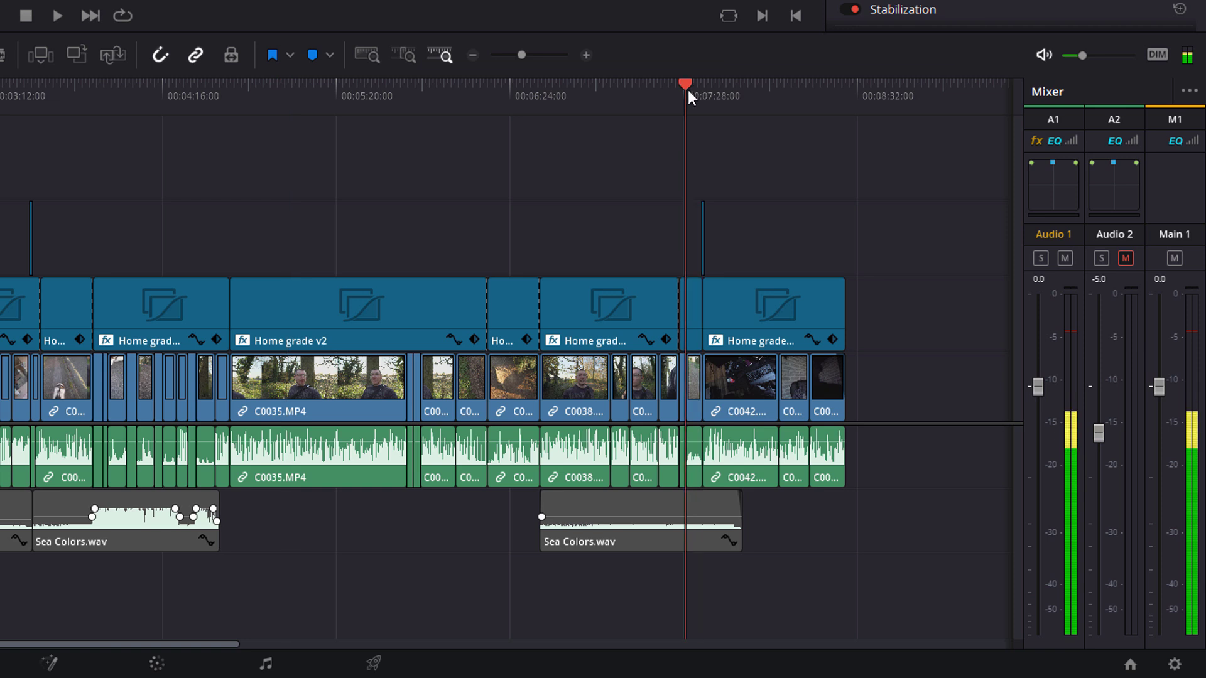
key(space)
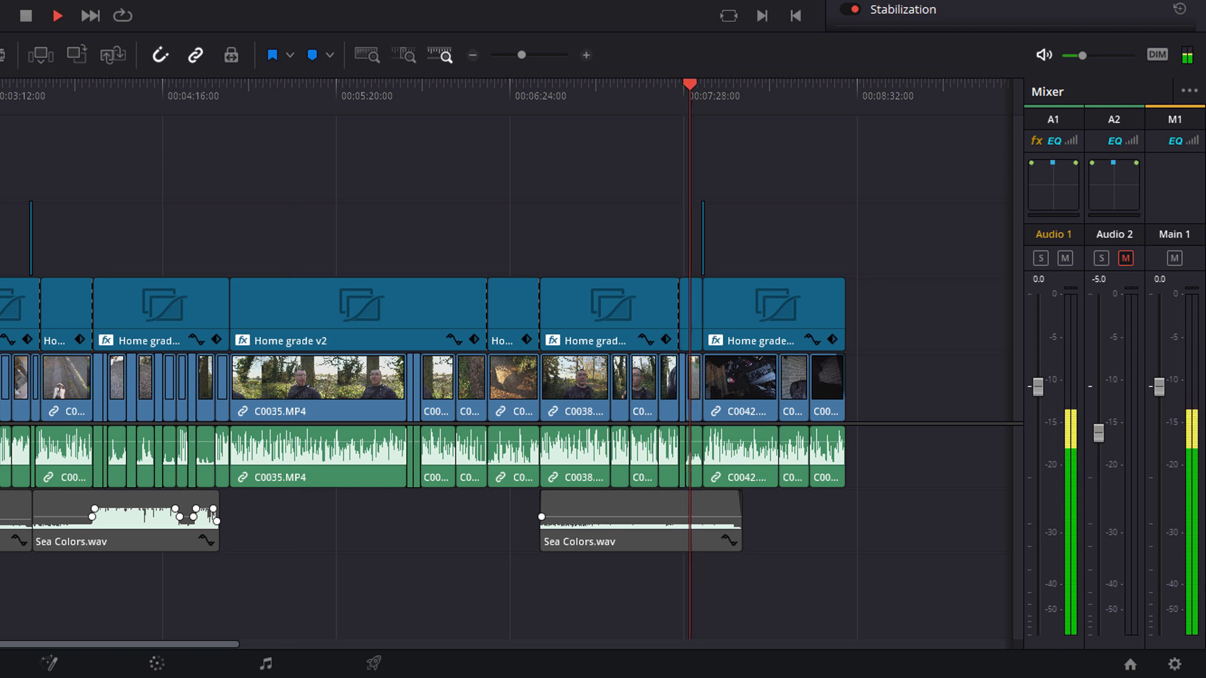
key(space)
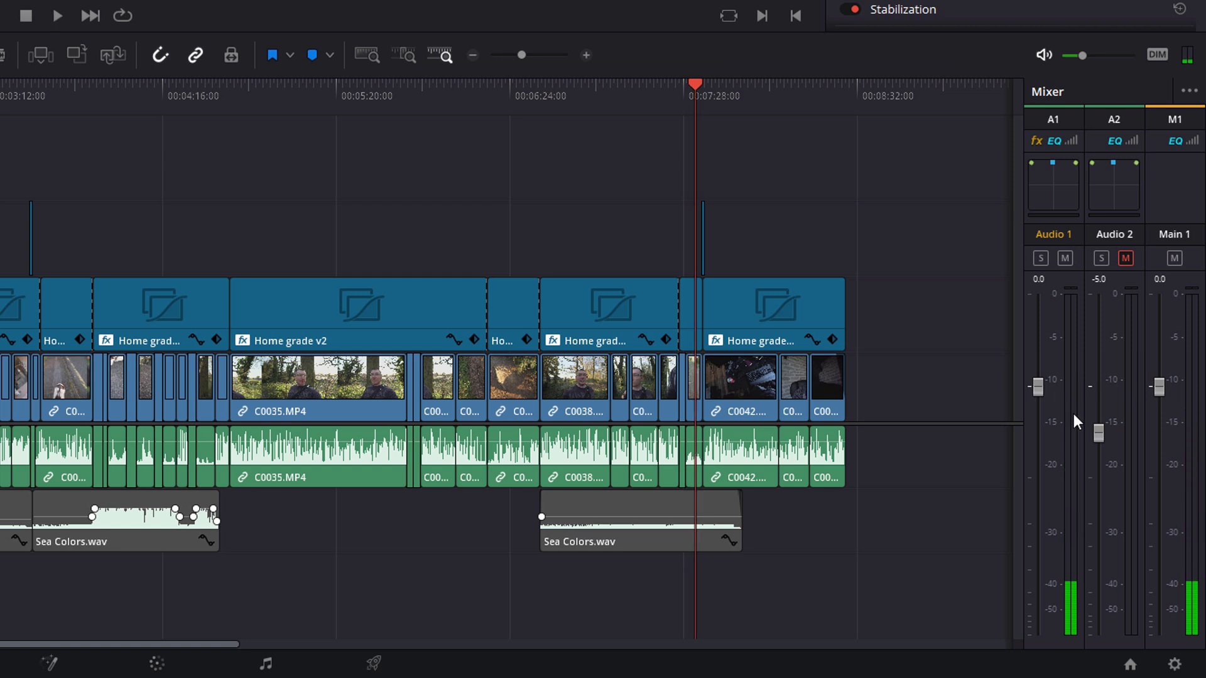
key(space)
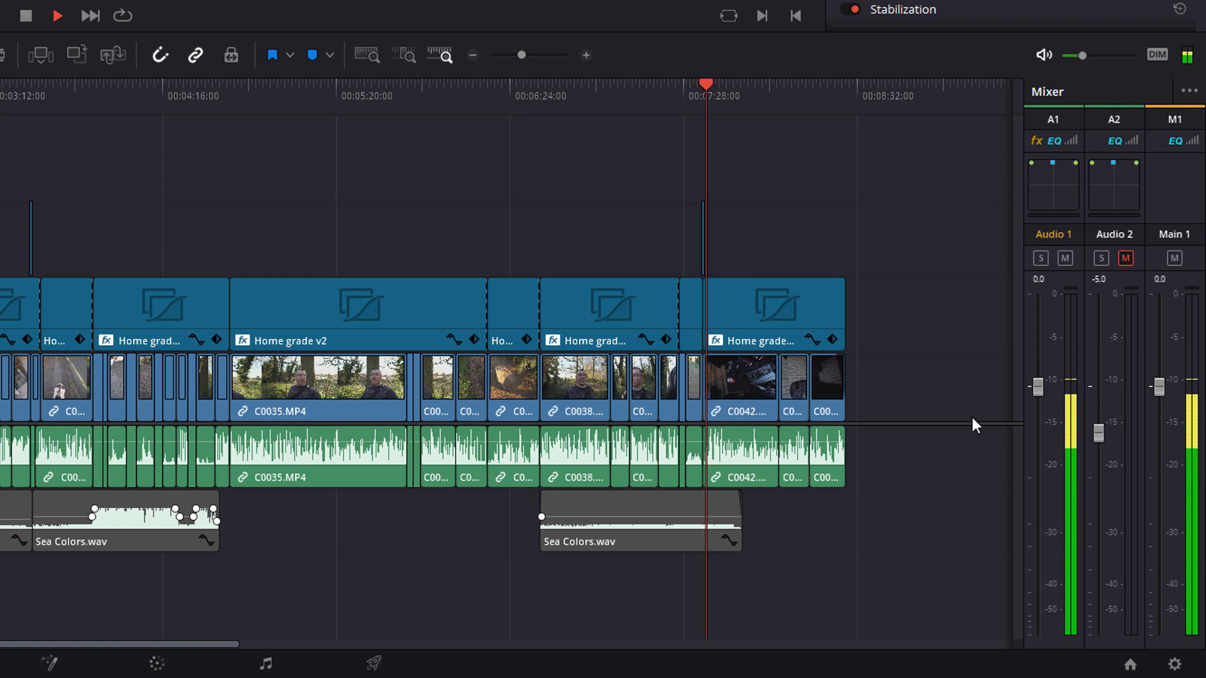
key(space)
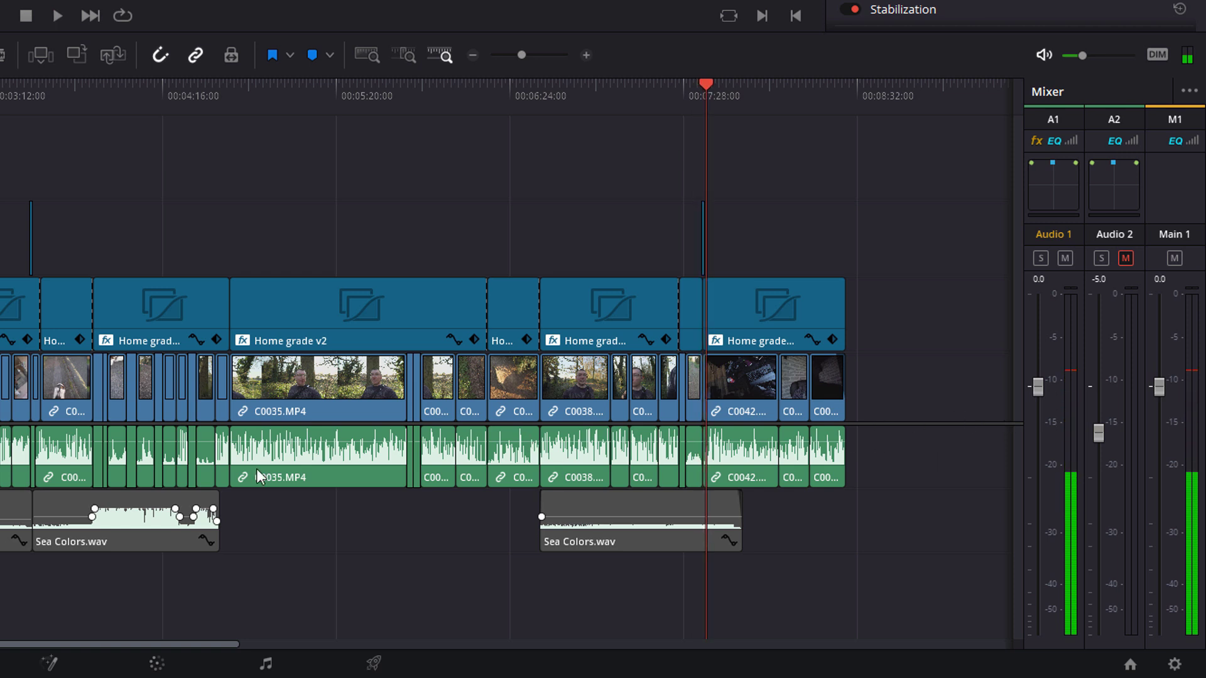
click(745, 462)
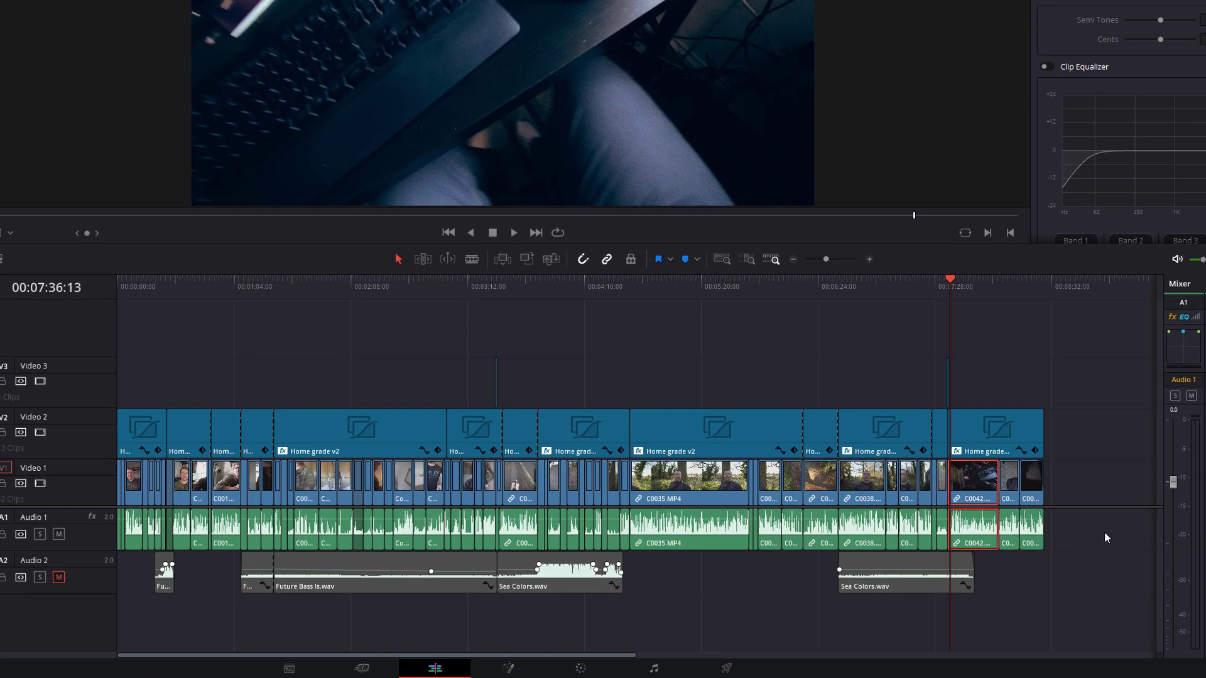
Set Normalize Audio Levels for the Audio 1 dialogue clips to Sample Peak Program at -10 dBFS.
drag(1110, 528, 80, 515)
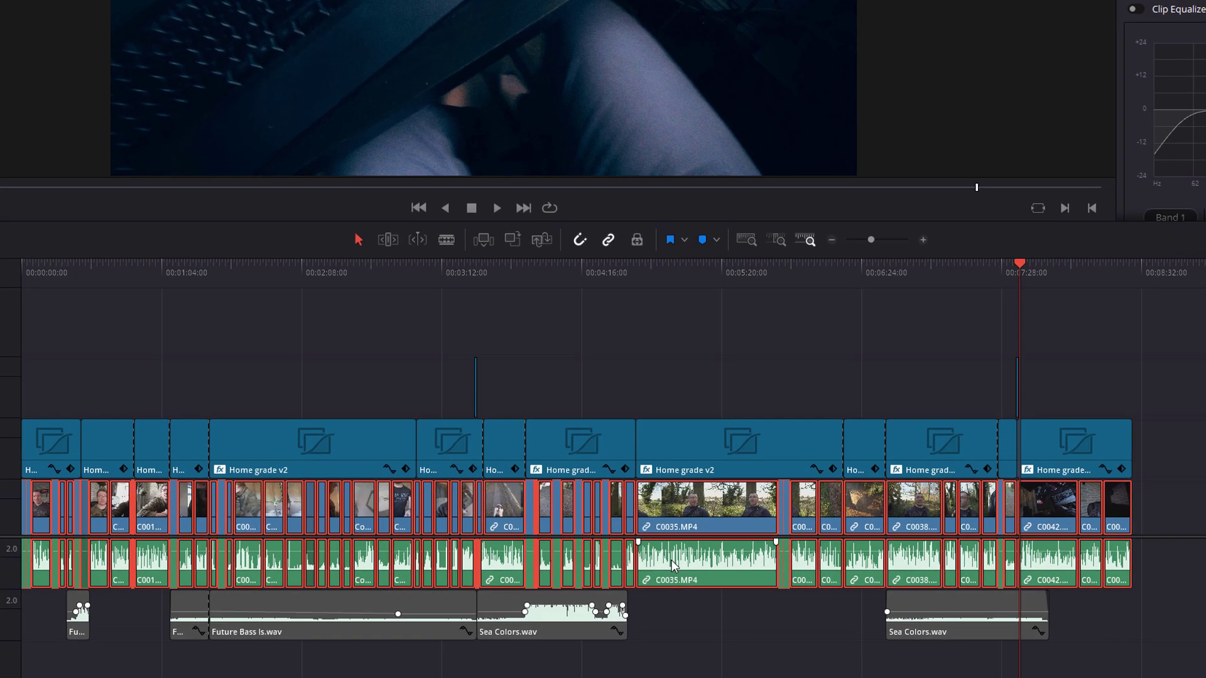
right_click(668, 529)
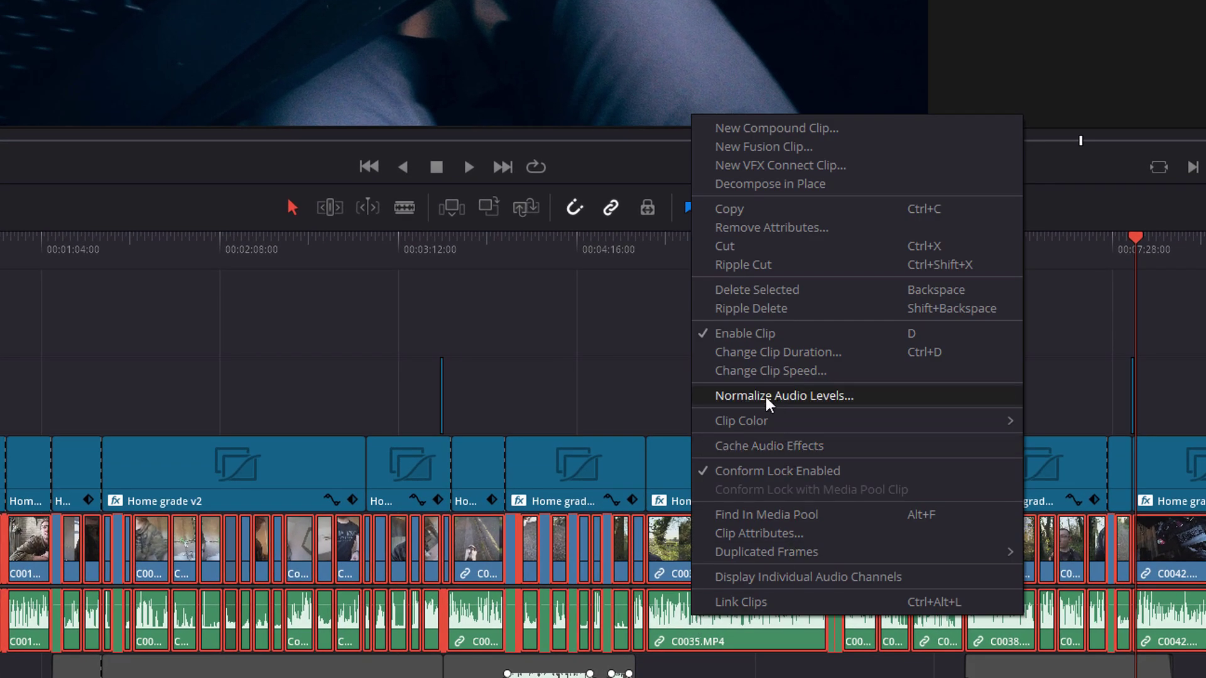
click(828, 397)
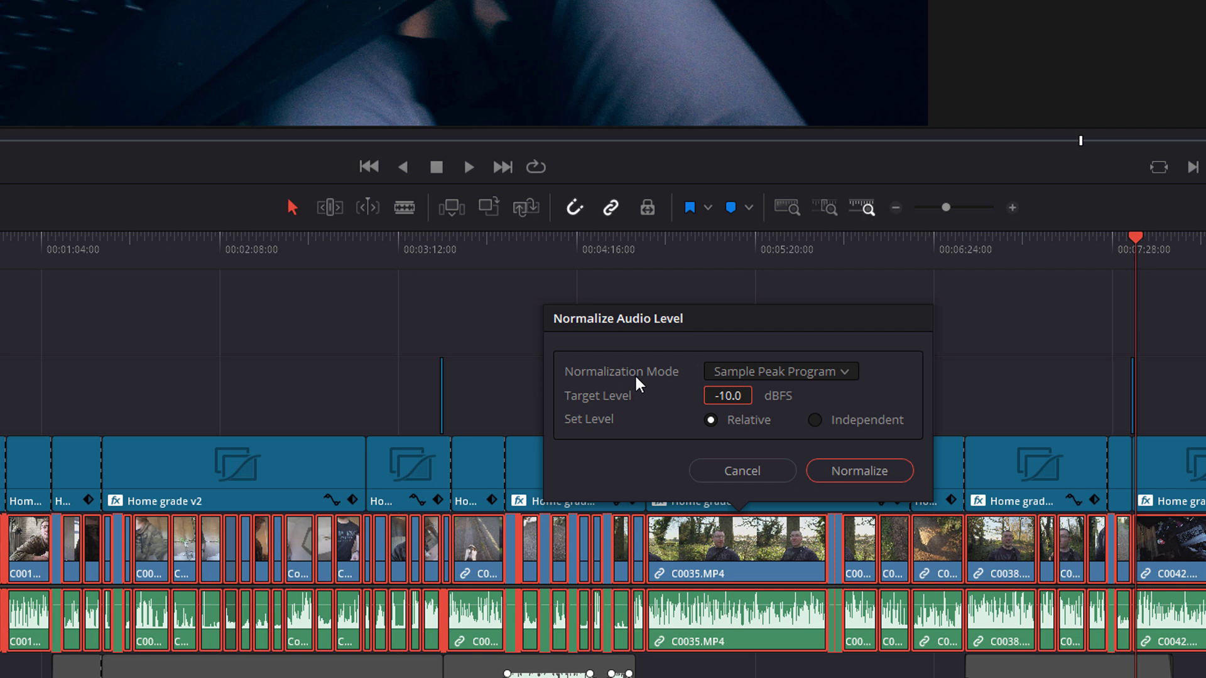
click(827, 377)
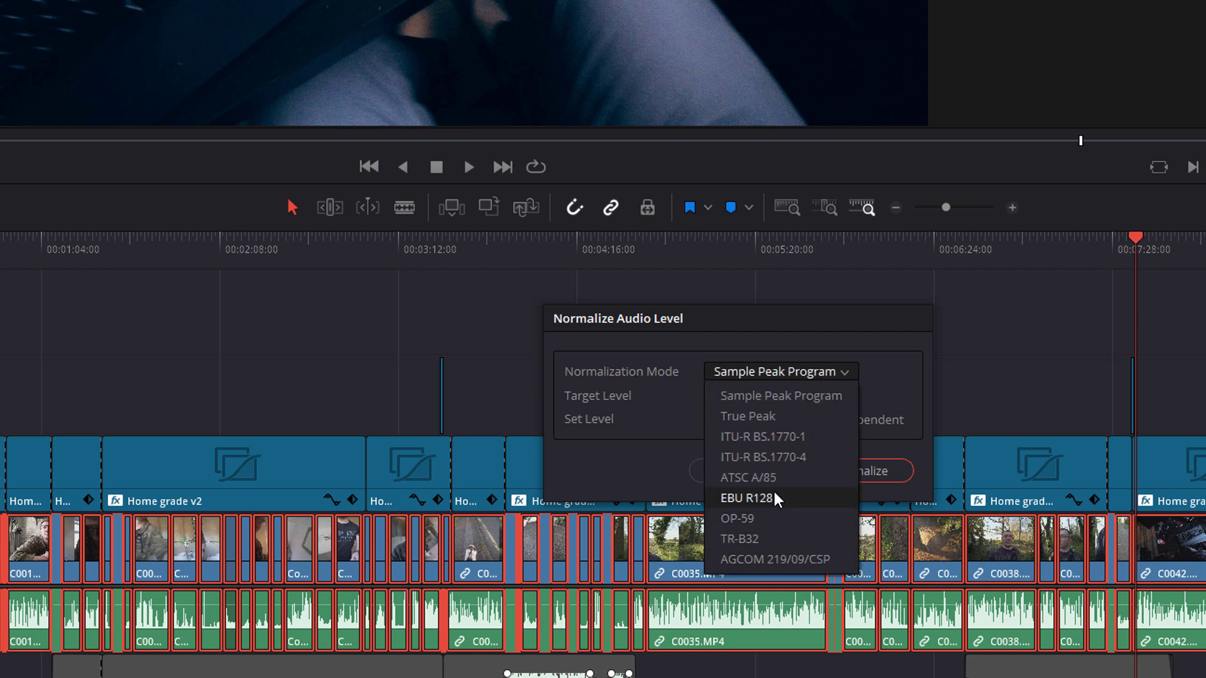
click(753, 399)
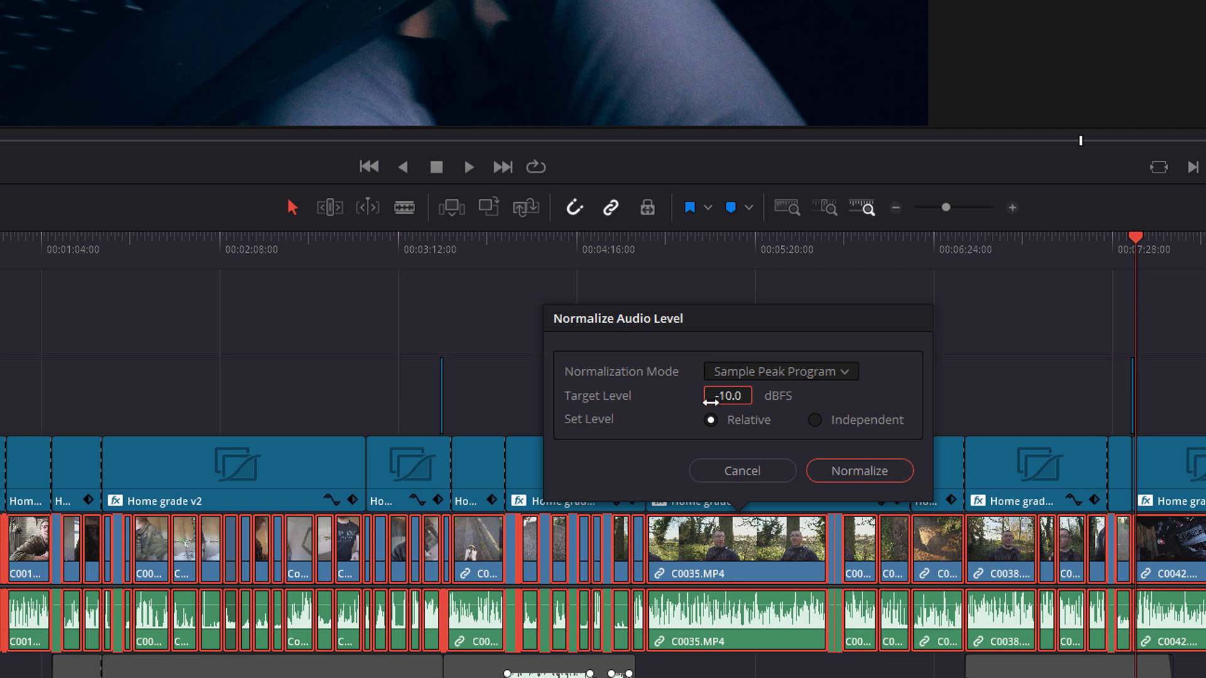
key(BackSpace)
key(BackSpace)
key(BackSpace)
key(BackSpace)
key(BackSpace)
text(-30)
key(BackSpace)
key(BackSpace)
key(BackSpace)
text(10)
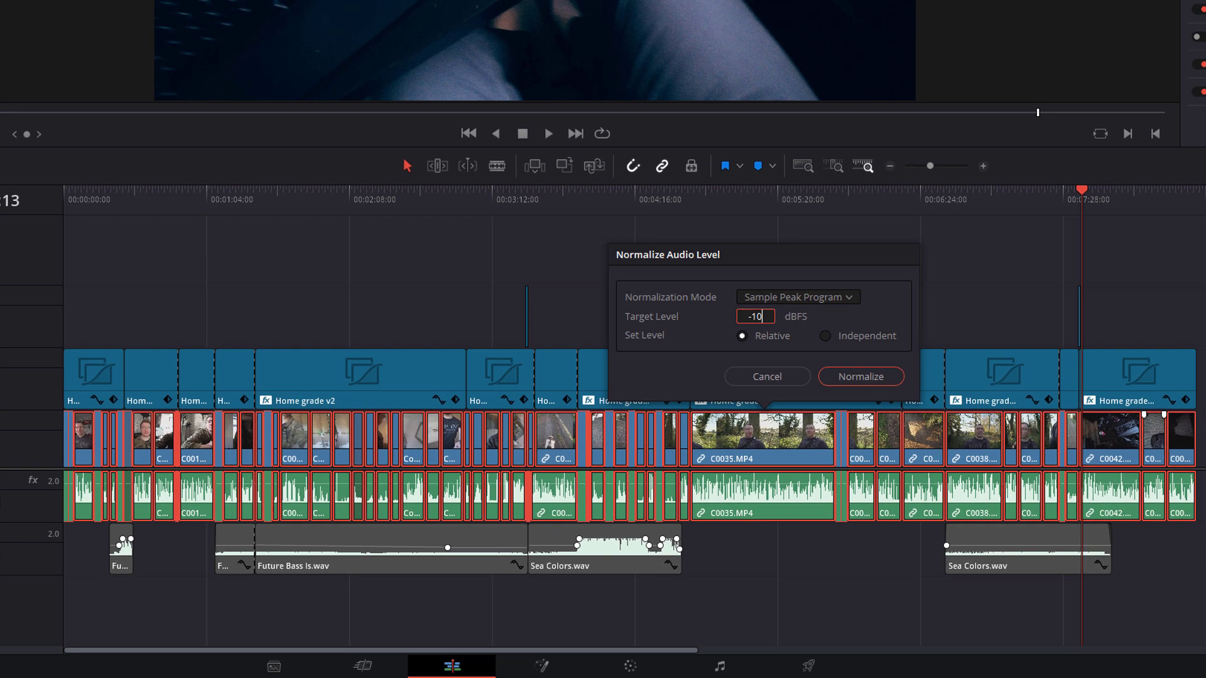
key(Return)
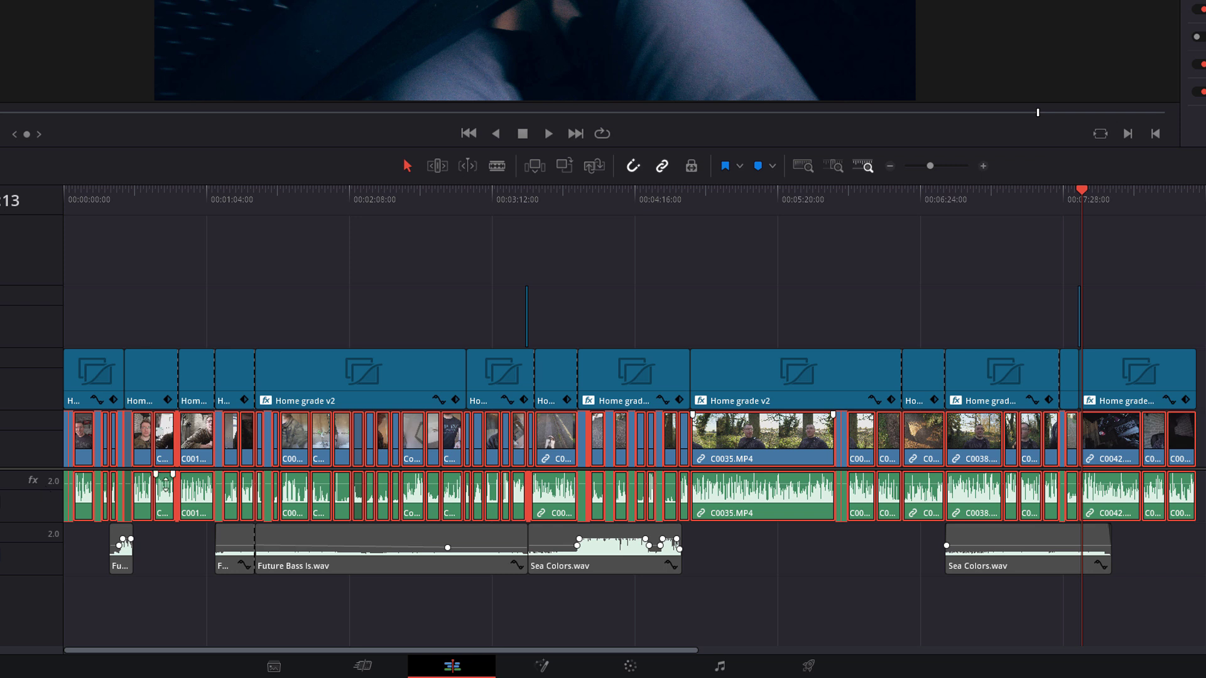
Normalize the selected dialogue clips to -10 dBFS, then select every clip in the timeline.
right_click(720, 432)
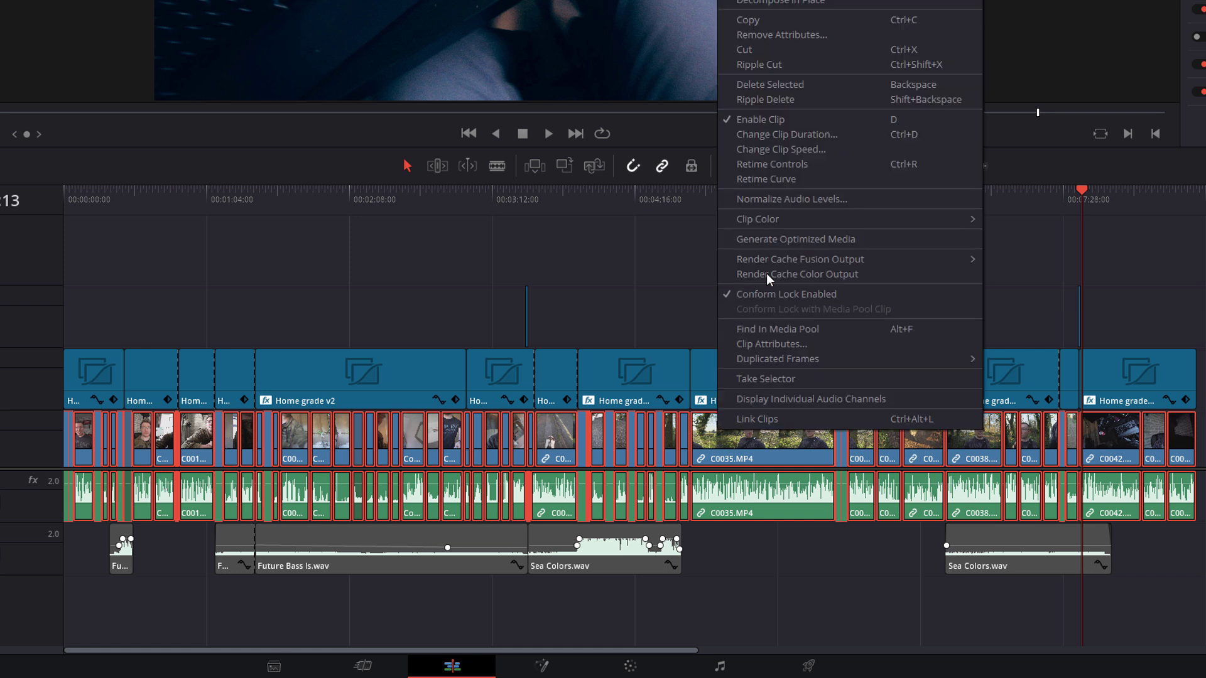
click(785, 200)
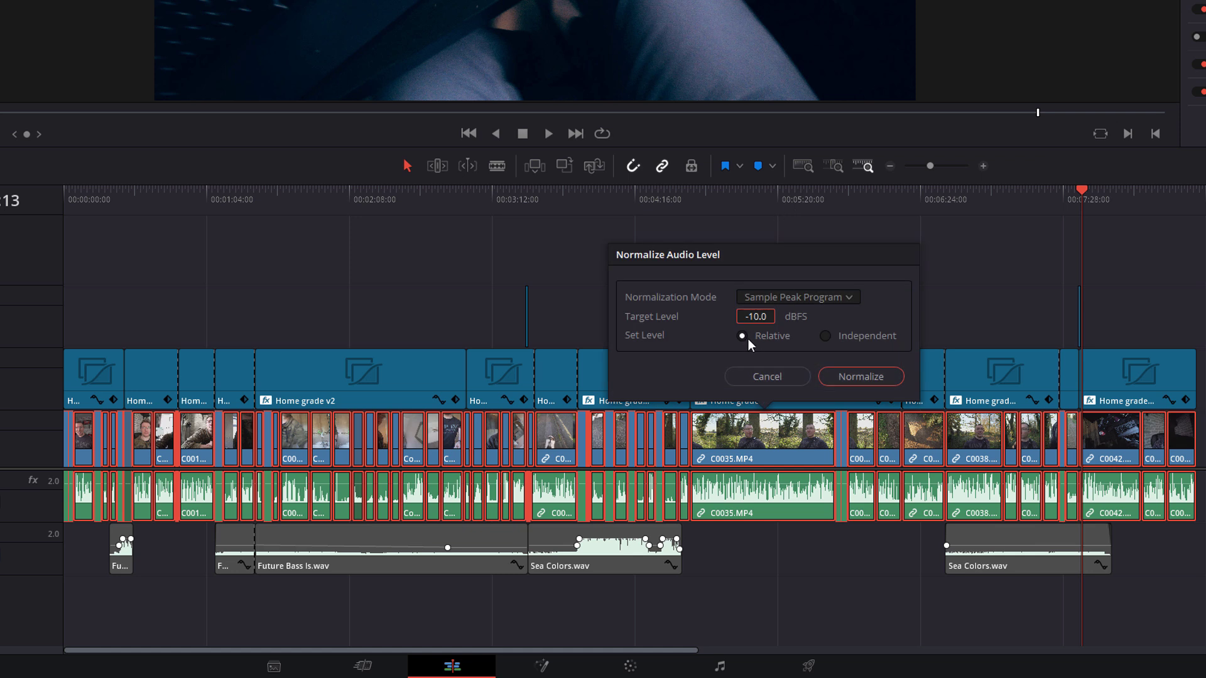
click(857, 377)
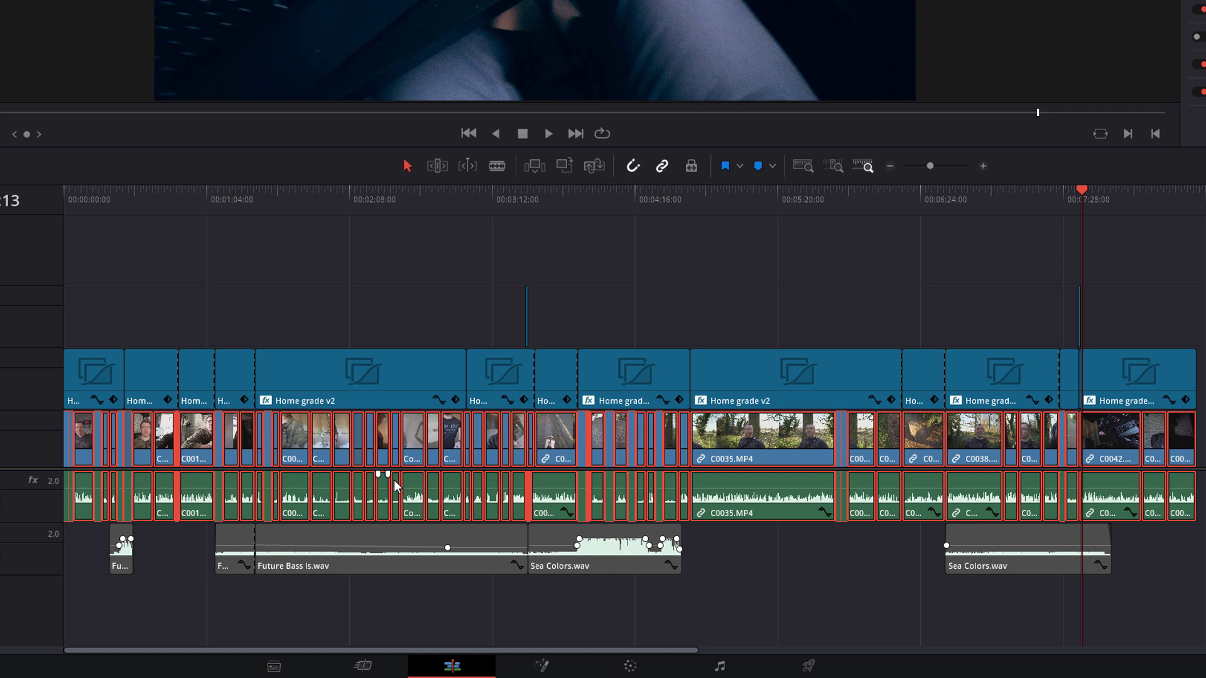
key(ctrl+shift+a)
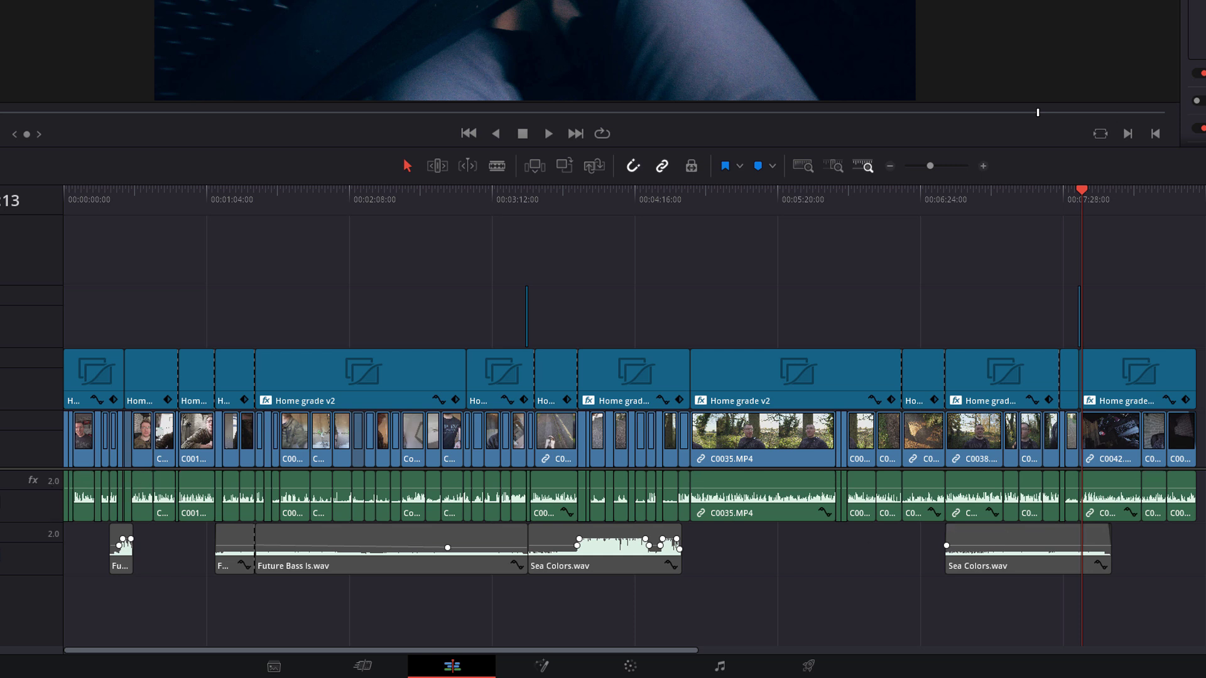
key(ctrl+a)
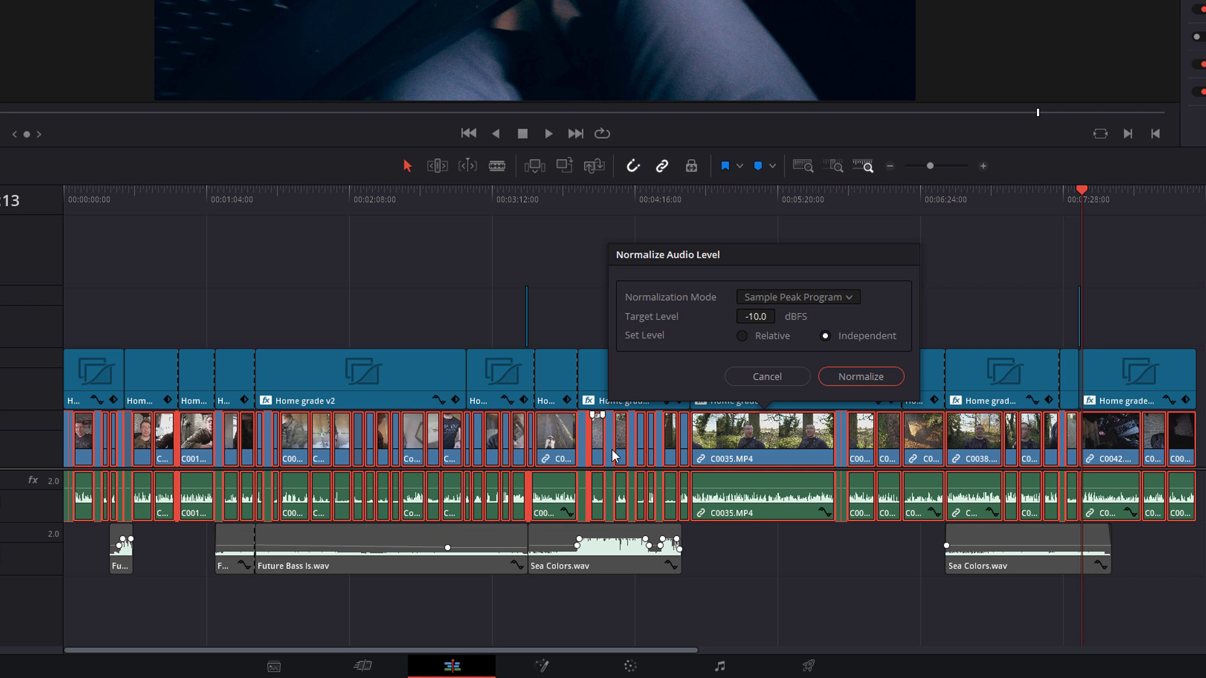
Apply Normalize with Independent set level, Sample Peak Program, -10 dBFS to all clips.
click(862, 378)
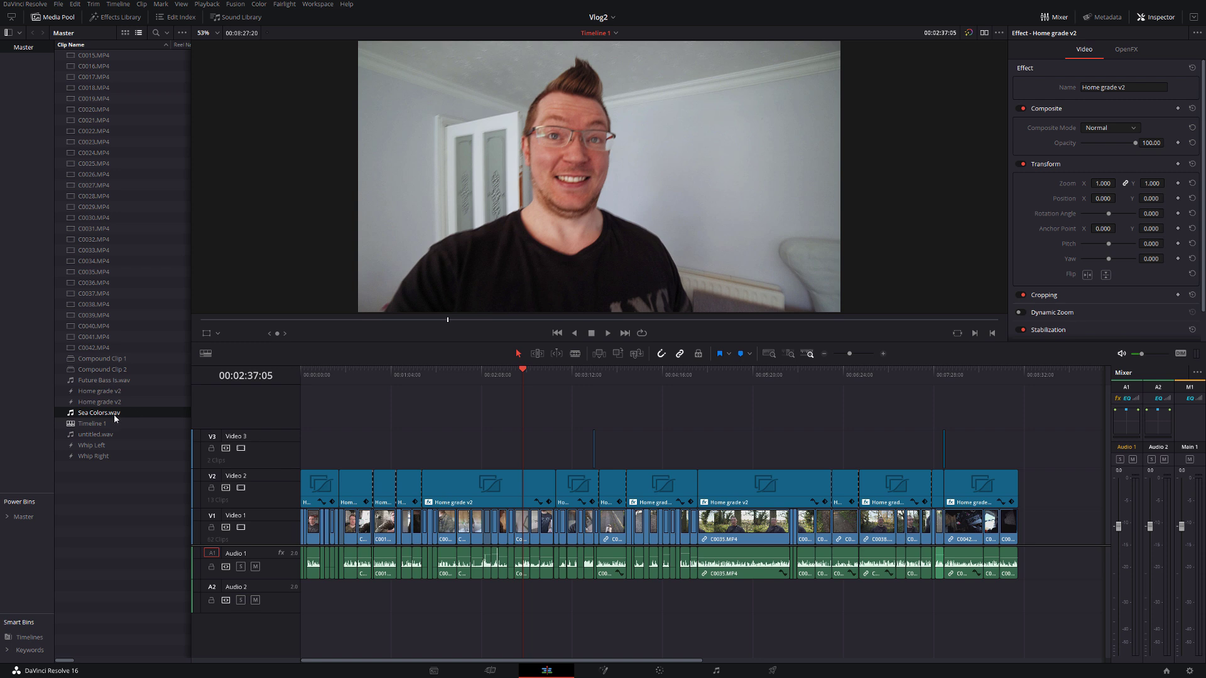
Place Sea Colors.wav from the Media Pool on Audio 2 at the playhead and play it back.
drag(114, 415, 390, 569)
drag(457, 602, 524, 606)
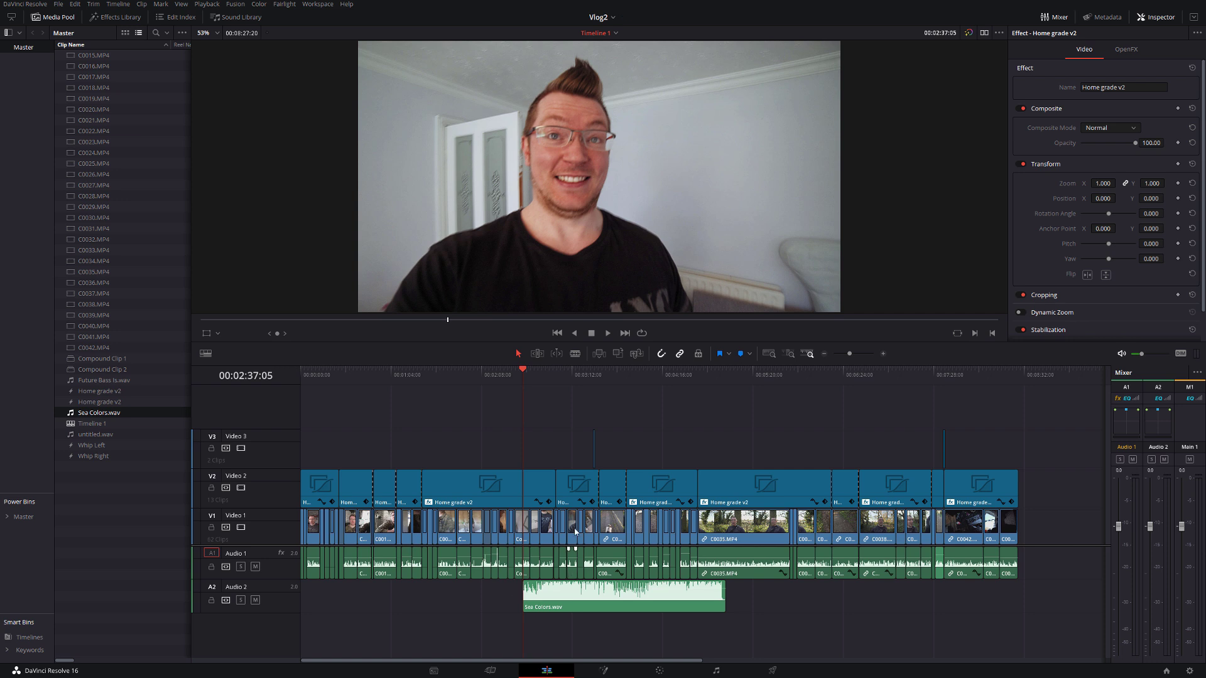
key(space)
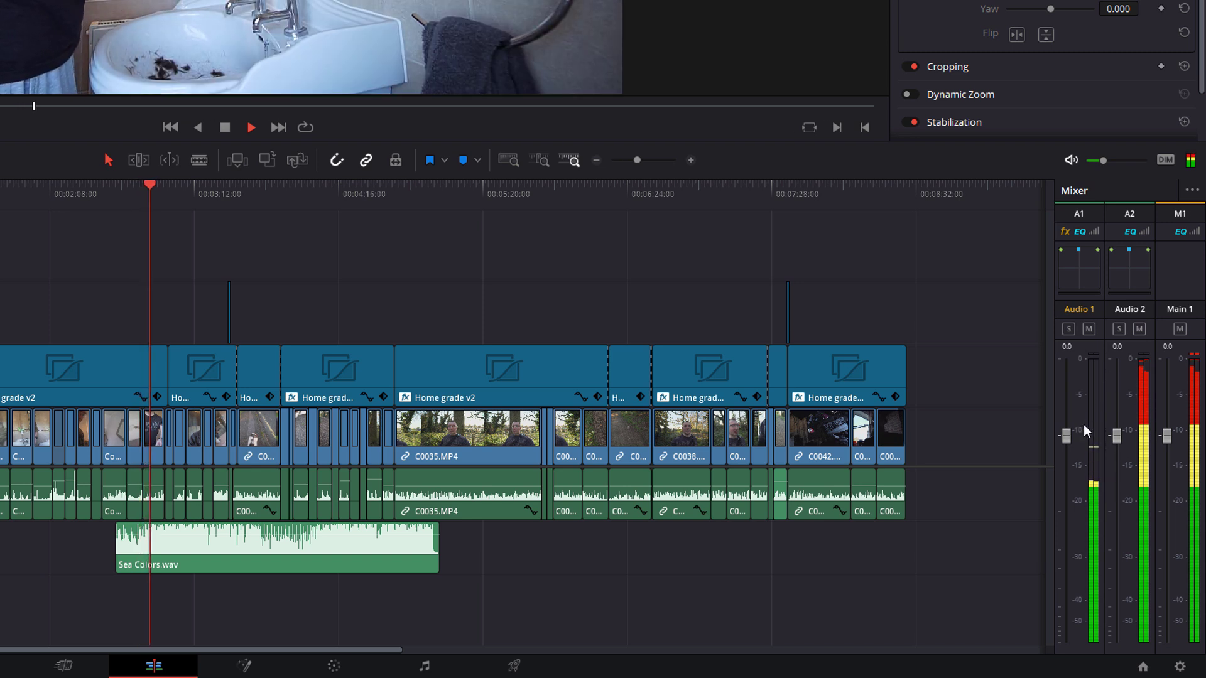
Lower the Sea Colors.wav clip volume to -8.72.
key(space)
click(311, 534)
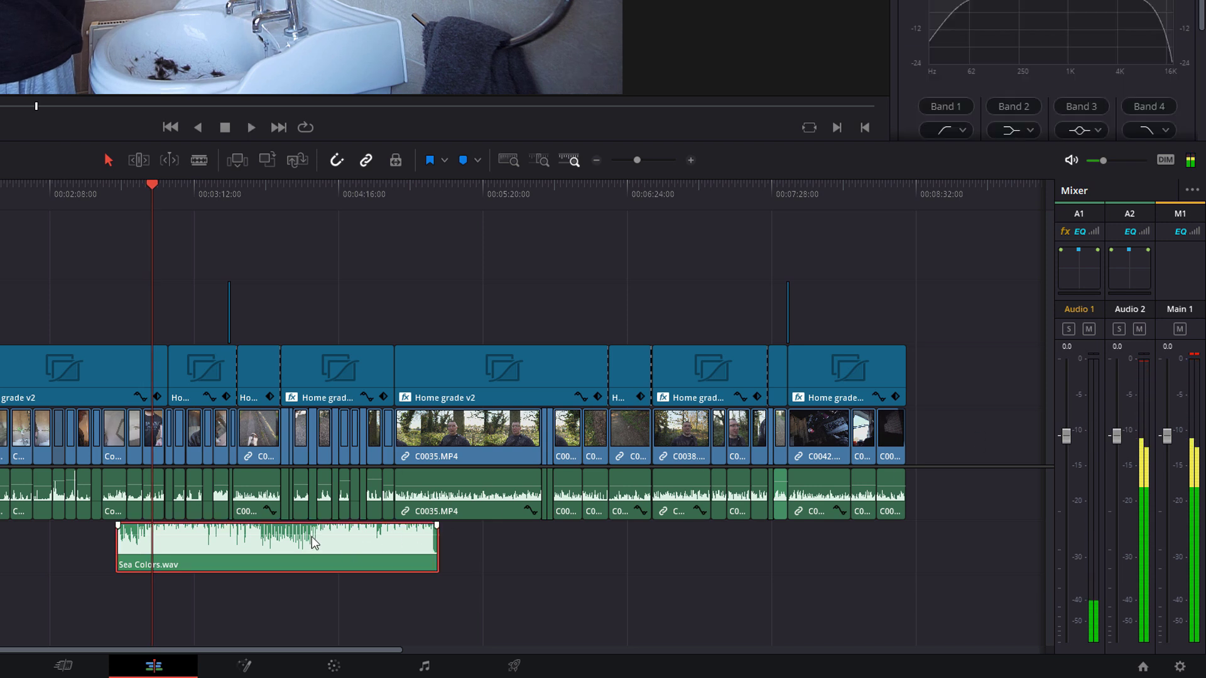
drag(311, 535, 312, 547)
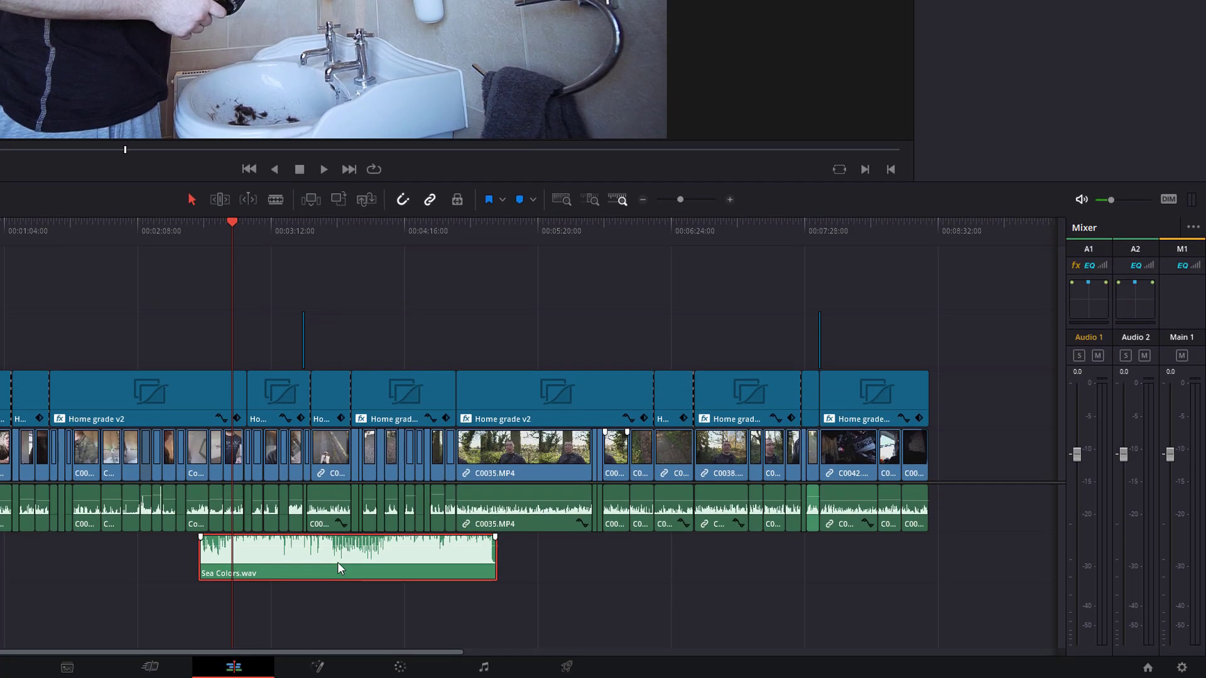
Play from earlier in the vlog and pull the Audio 2 mixer fader down to about -29 dB.
click(225, 228)
key(space)
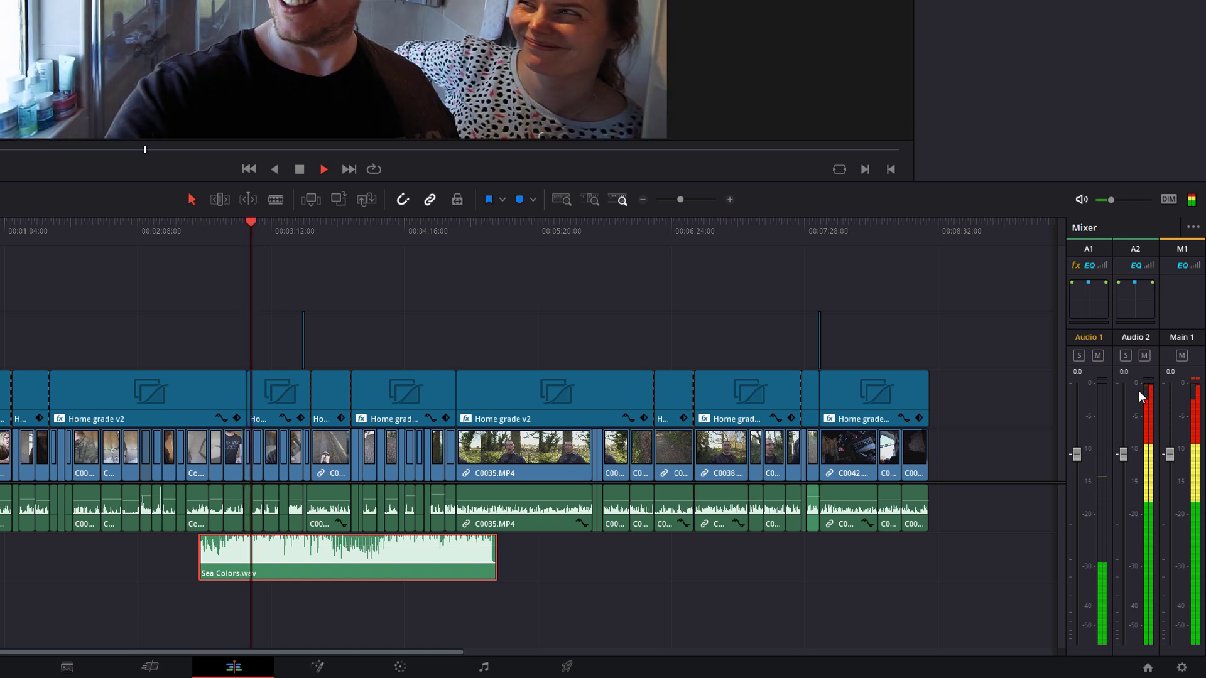
drag(1124, 454, 1121, 522)
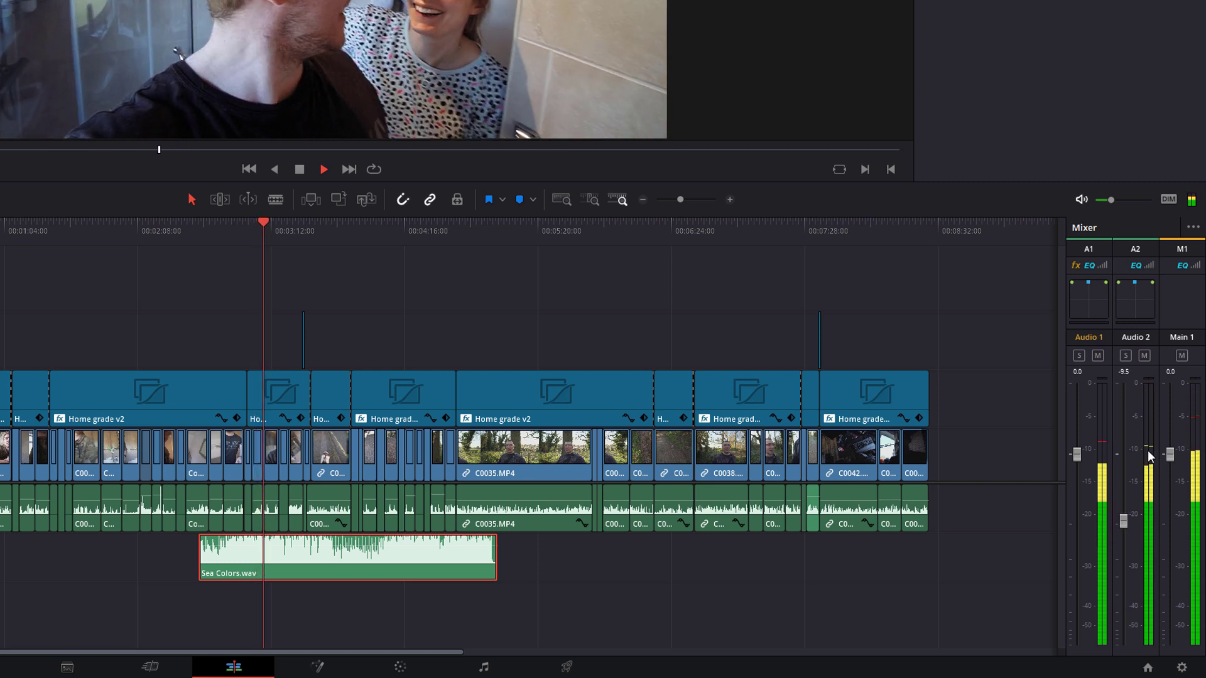
drag(1123, 519, 1124, 575)
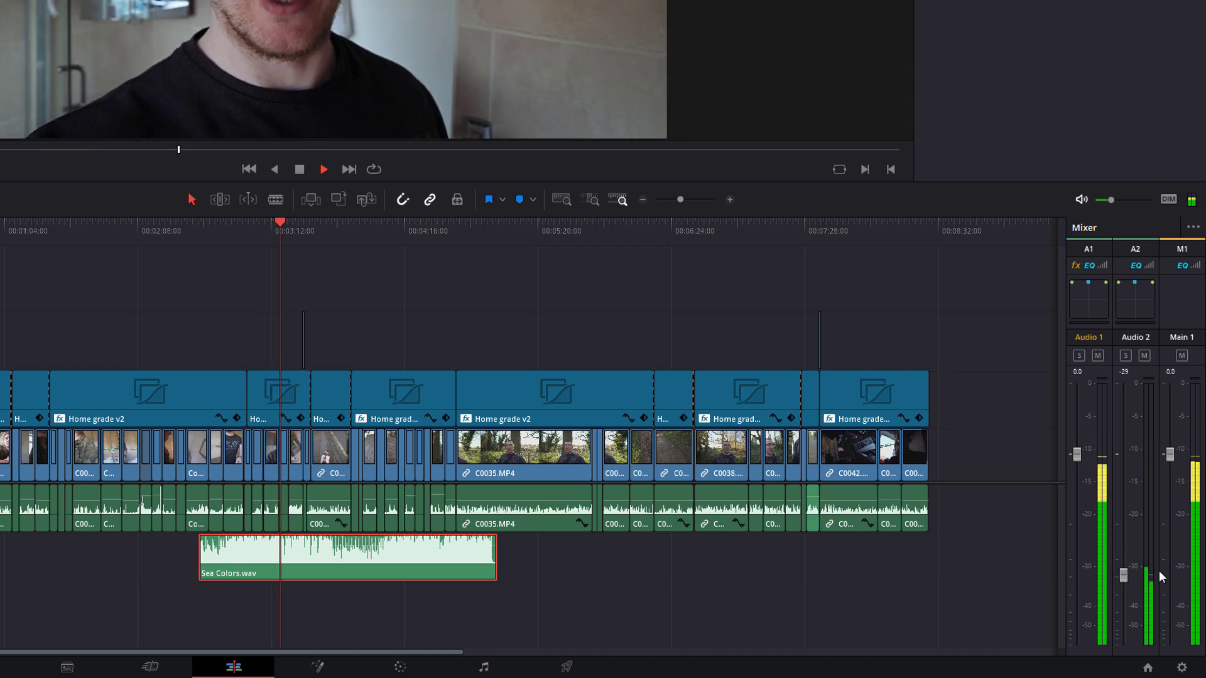